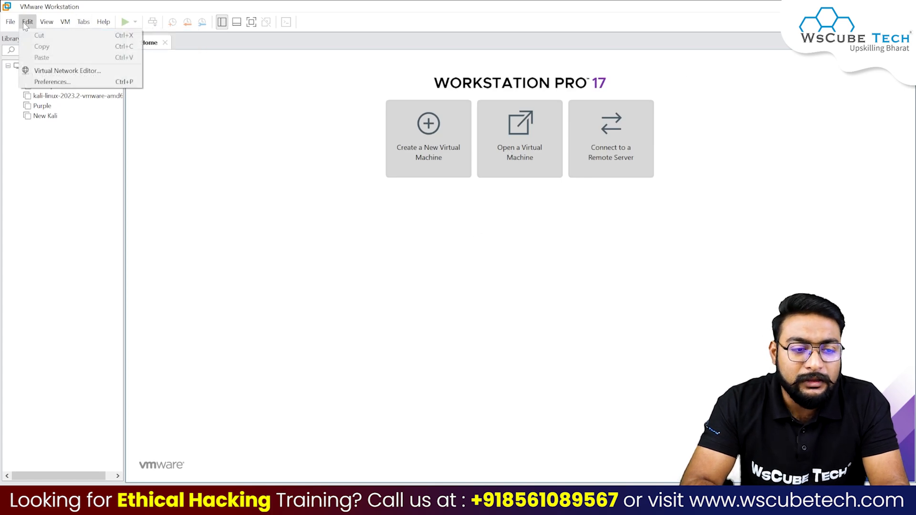
# Step: Start a typical new virtual machine installing from the garuda ISO in Downloads
pyautogui.moveTo(10, 22)
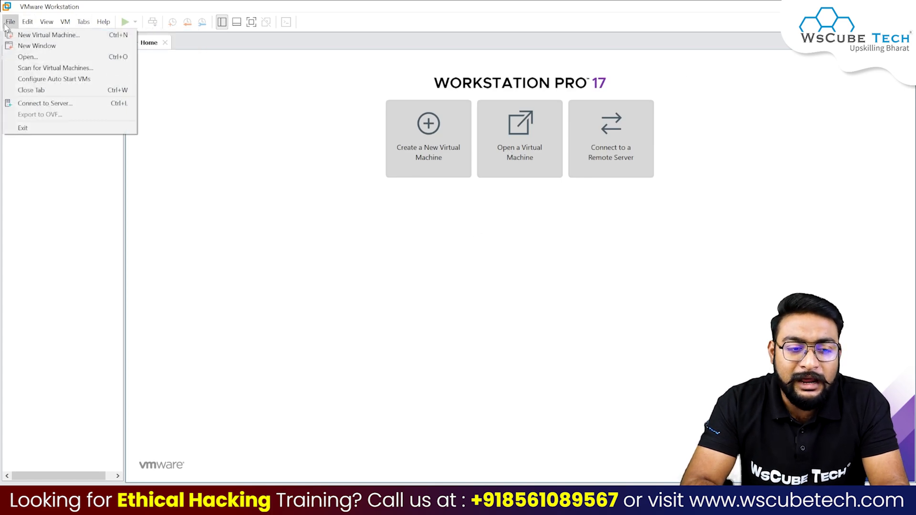
pyautogui.click(26, 36)
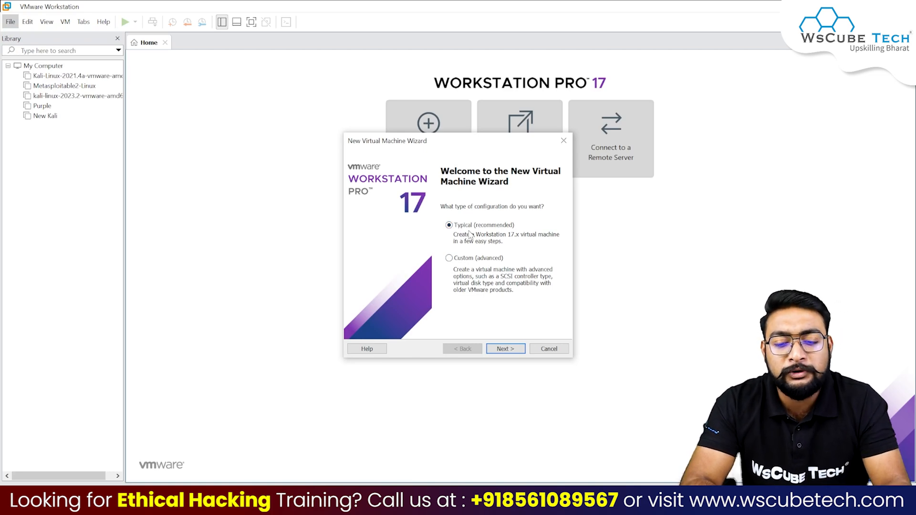
pyautogui.click(504, 351)
pyautogui.click(359, 248)
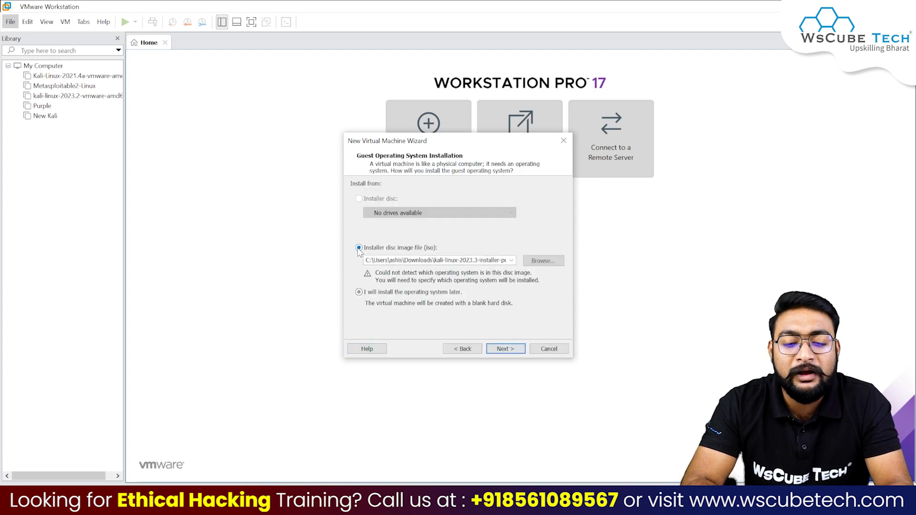
pyautogui.click(543, 261)
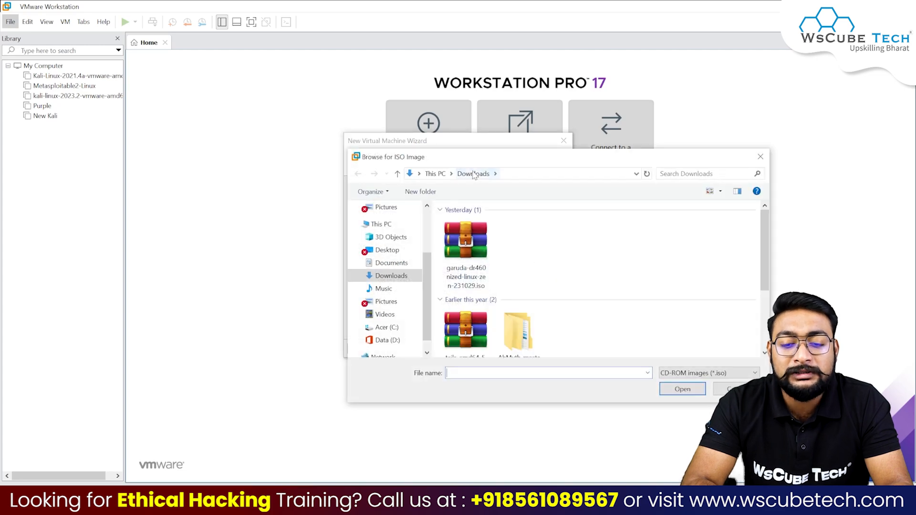
pyautogui.doubleClick(473, 262)
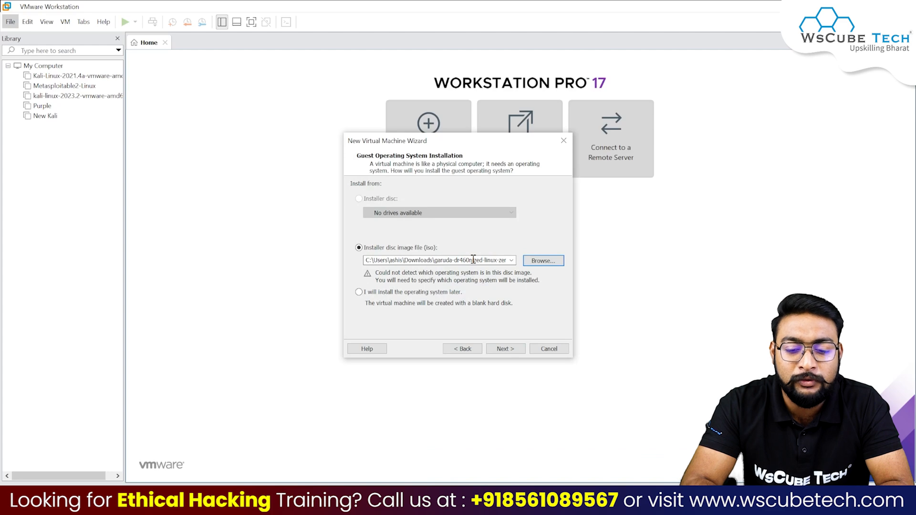
pyautogui.click(507, 349)
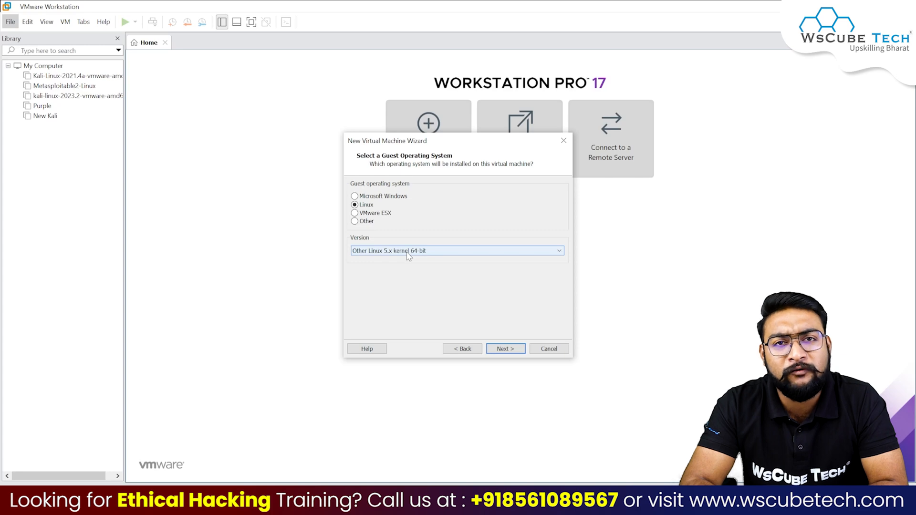
# Step: Accept Linux as the guest and name the virtual machine garuda
pyautogui.click(507, 349)
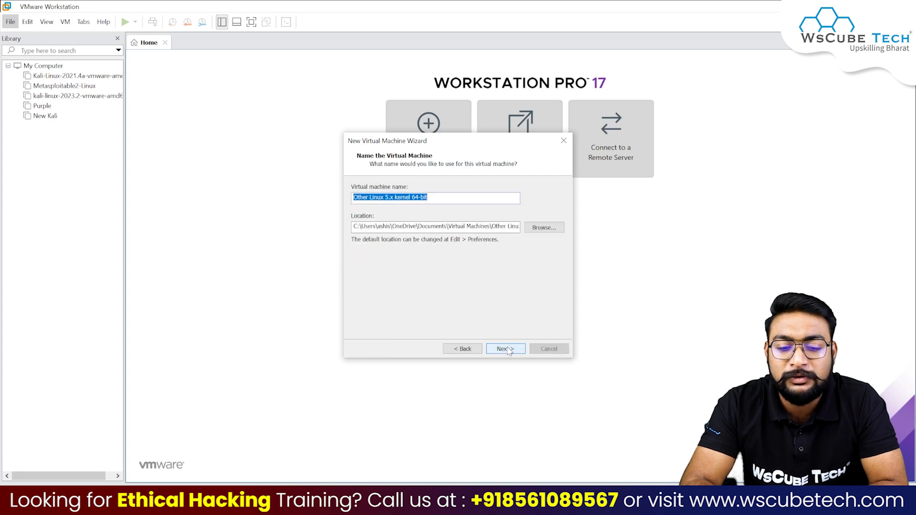
pyautogui.click(439, 196)
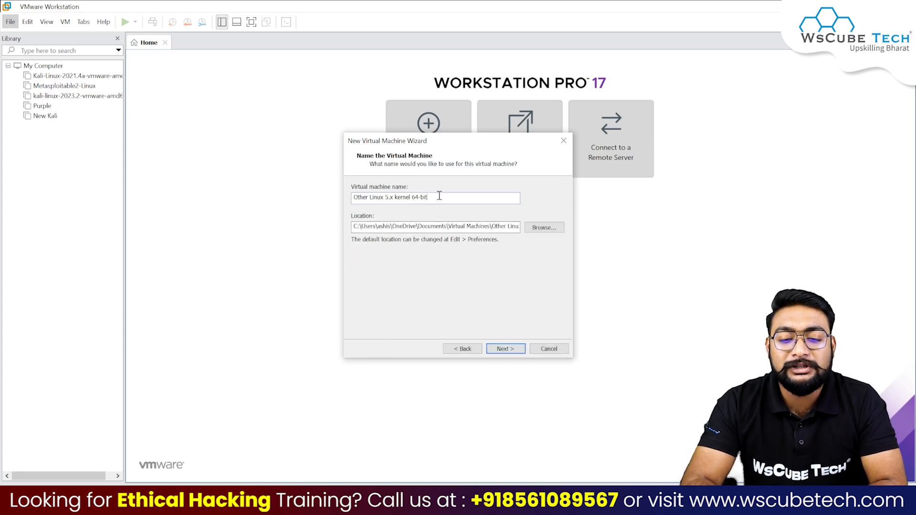
pyautogui.hotkey('ctrl', 'a')
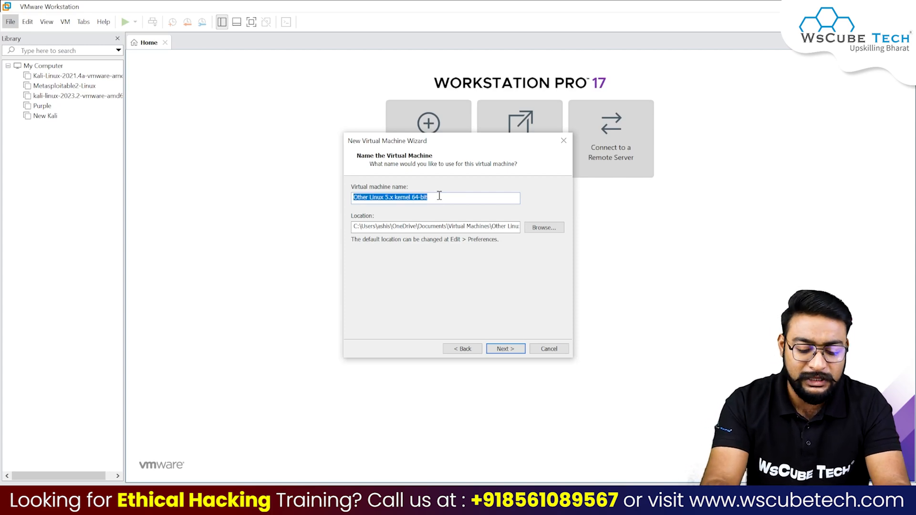
pyautogui.write('garuda')
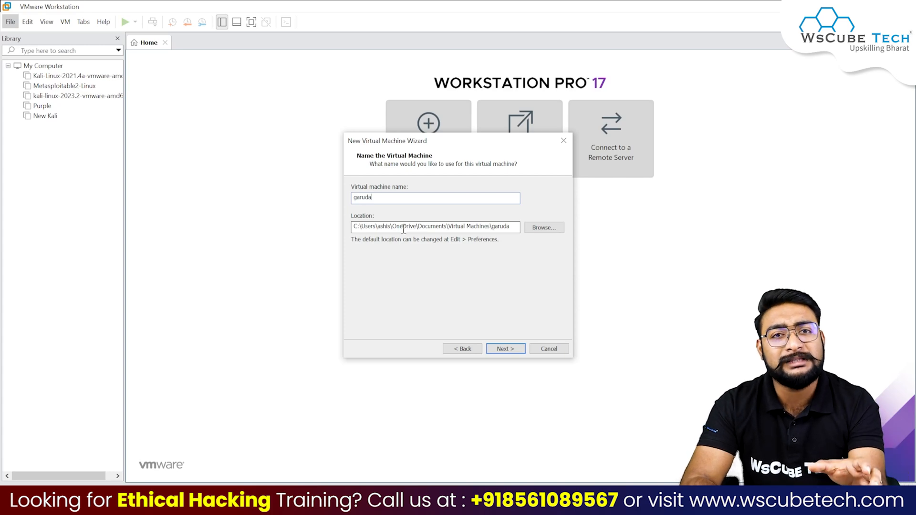
# Step: Set the virtual machine's location to D:\Hacking all in one
pyautogui.click(541, 233)
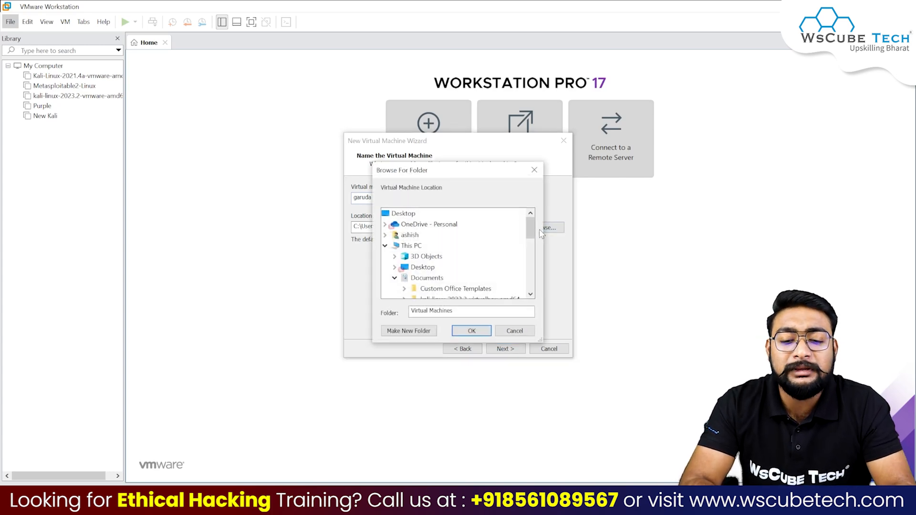
pyautogui.scroll(-1, 455, 270)
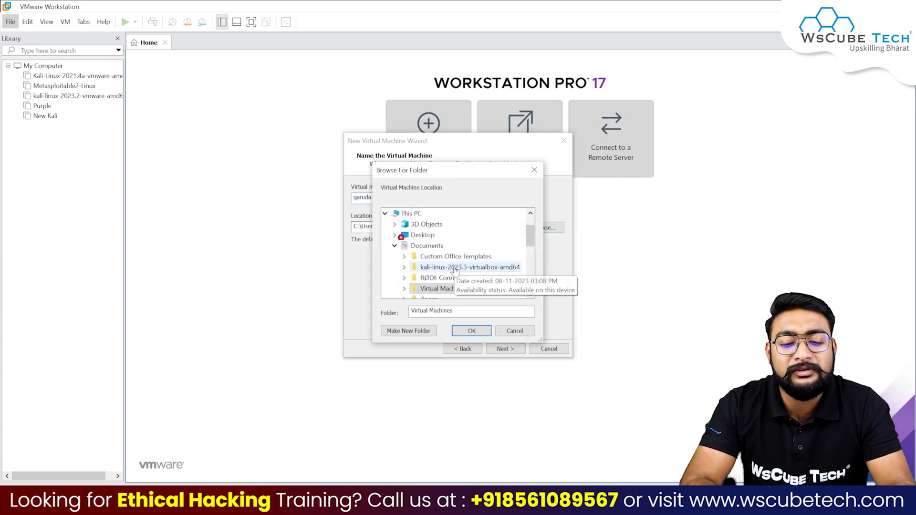
pyautogui.click(411, 215)
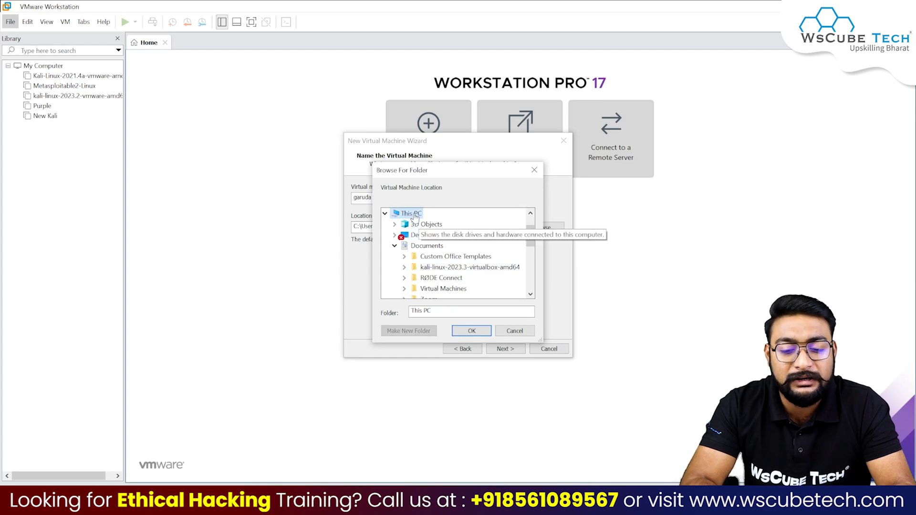
pyautogui.scroll(-3, 468, 278)
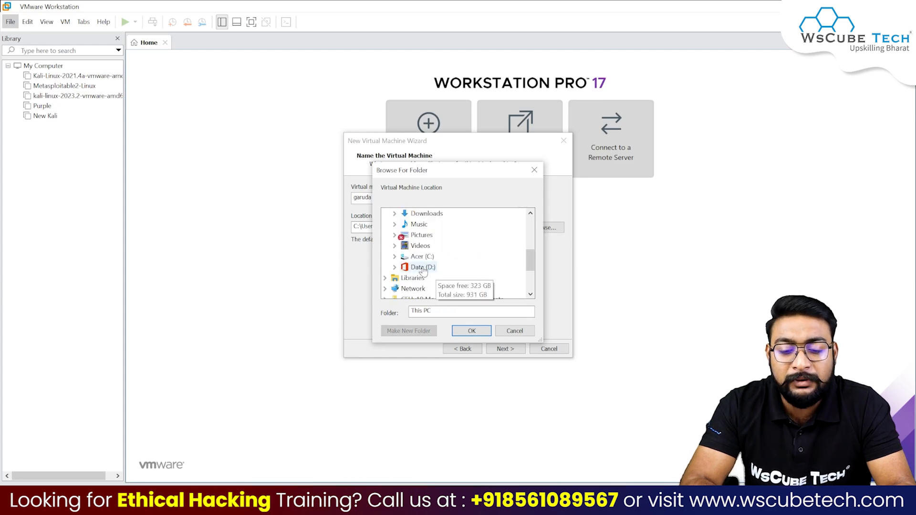
pyautogui.doubleClick(423, 267)
pyautogui.scroll(-3, 458, 230)
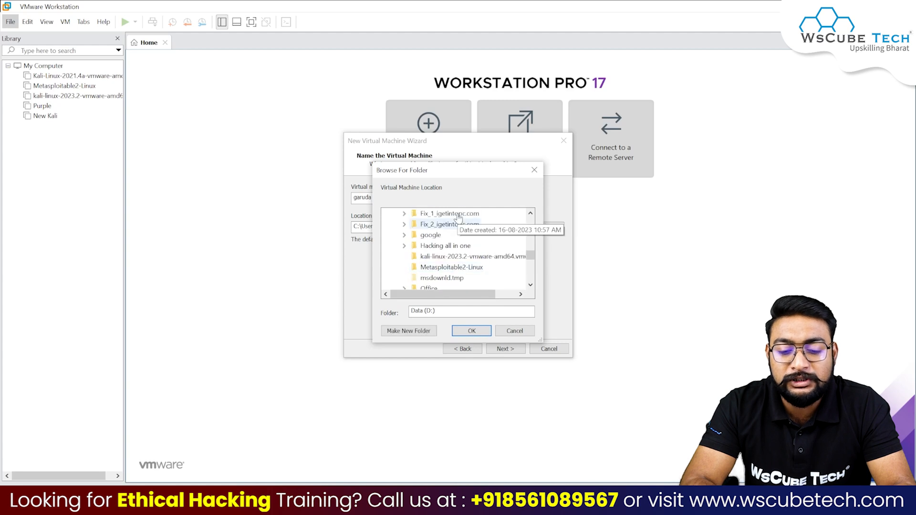
pyautogui.doubleClick(437, 245)
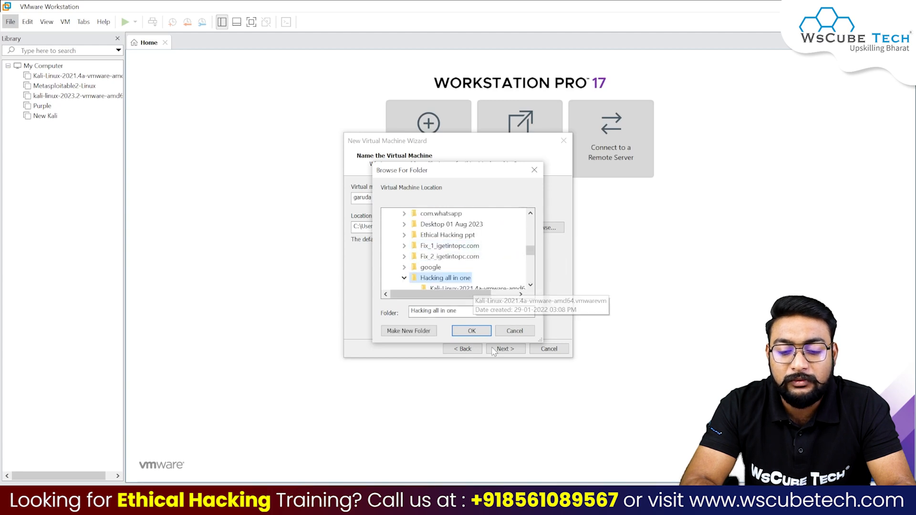
pyautogui.click(472, 331)
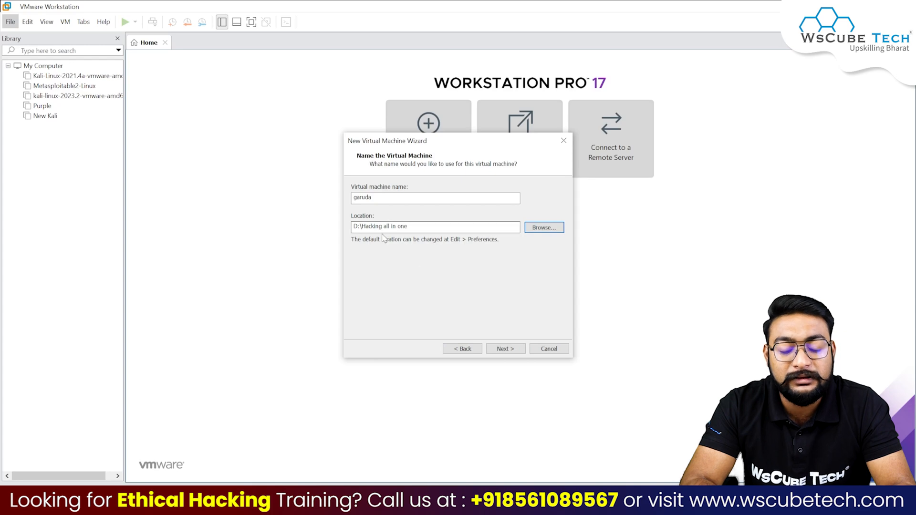
# Step: Set an 80 GB maximum disk size stored as a single file and reach the summary
pyautogui.click(505, 348)
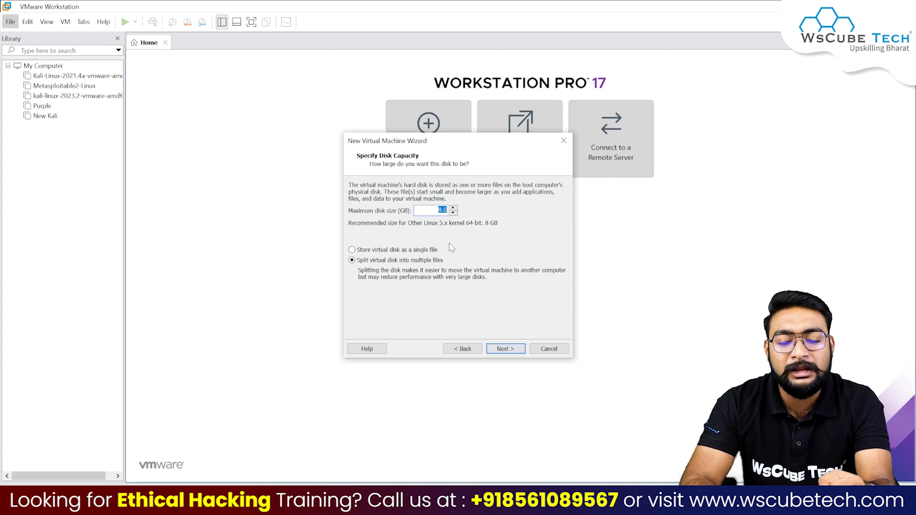
pyautogui.write('80')
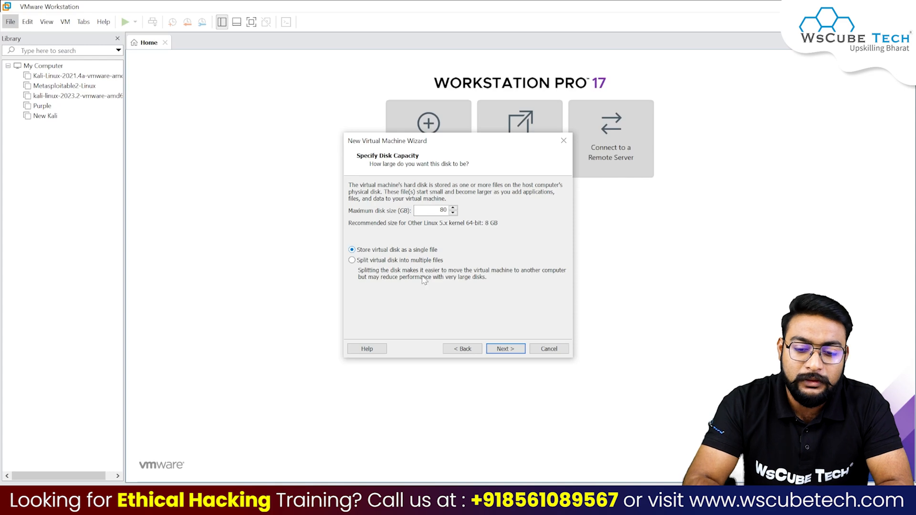
pyautogui.click(512, 350)
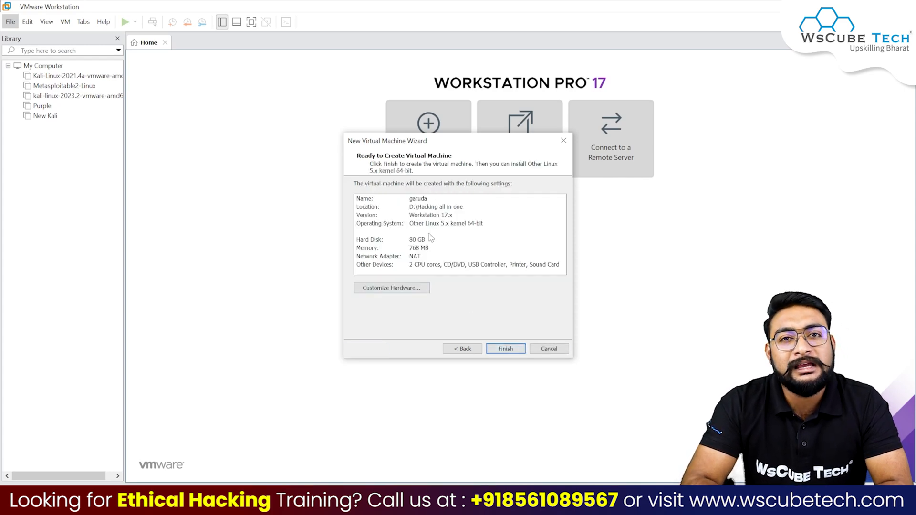
# Step: Adjust the VM's memory slider in hardware settings to 4708 MB
pyautogui.click(404, 289)
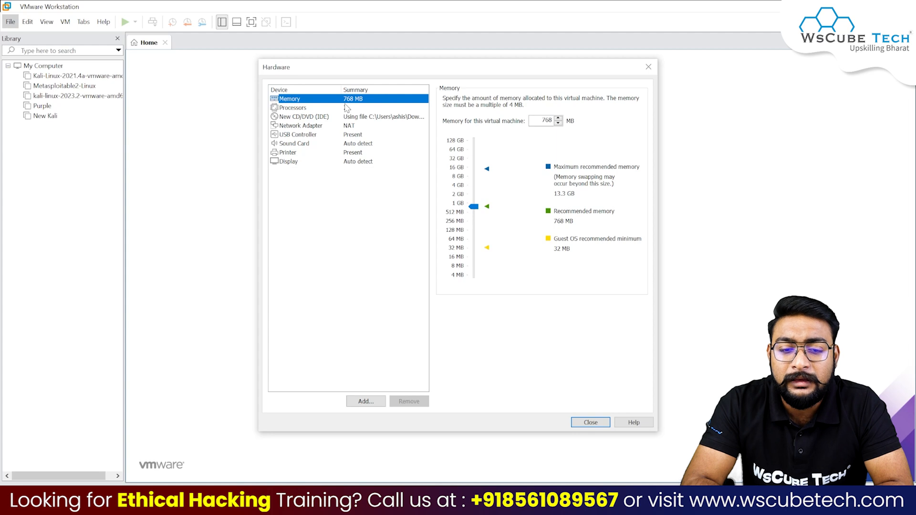
pyautogui.moveTo(474, 206); pyautogui.dragTo(481, 182)
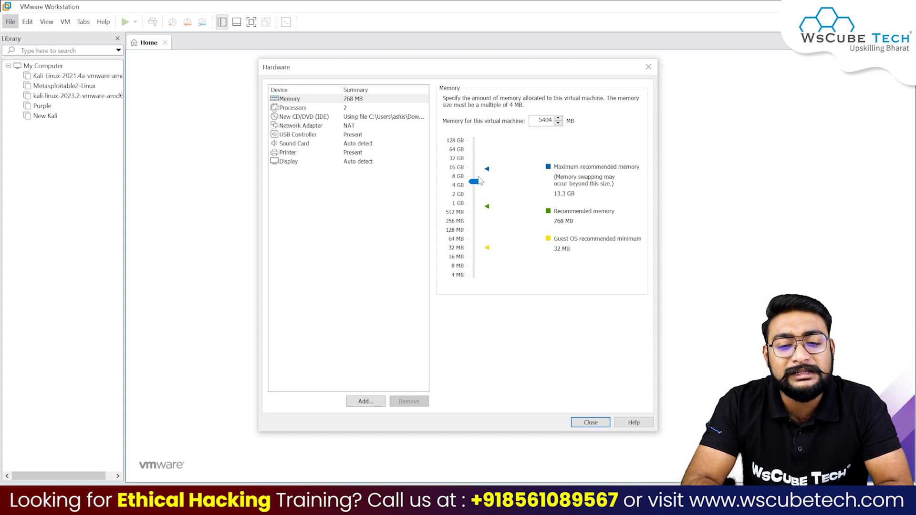
pyautogui.moveTo(478, 182); pyautogui.dragTo(480, 186)
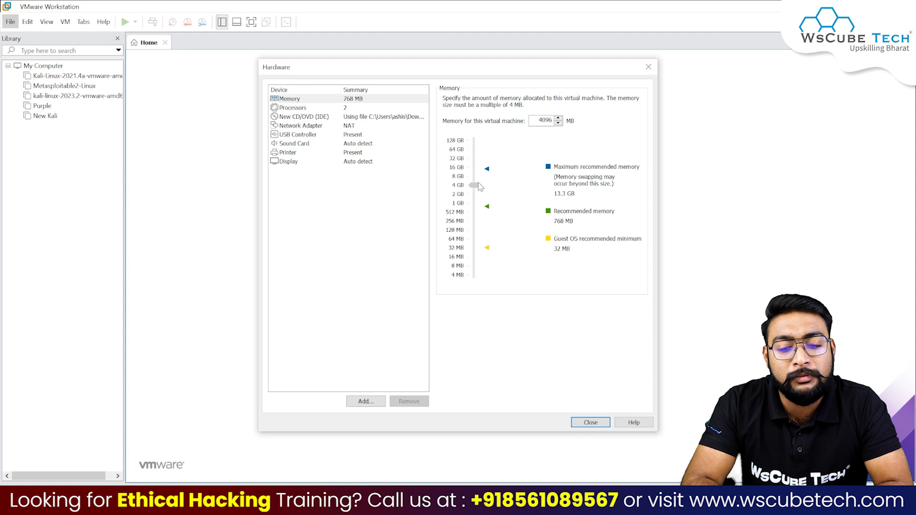
pyautogui.moveTo(479, 186)
pyautogui.mouseDown()
pyautogui.moveTo(483, 194)
pyautogui.moveTo(483, 185)
pyautogui.mouseUp()
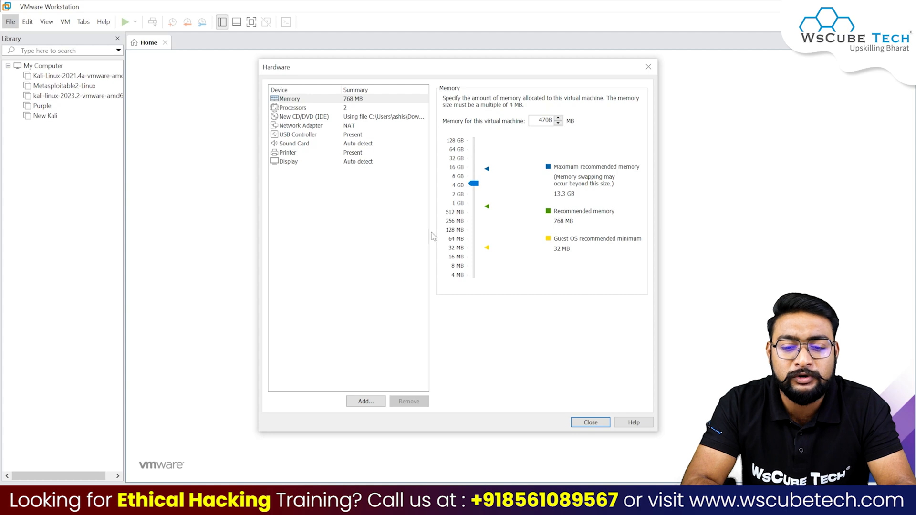
pyautogui.click(346, 110)
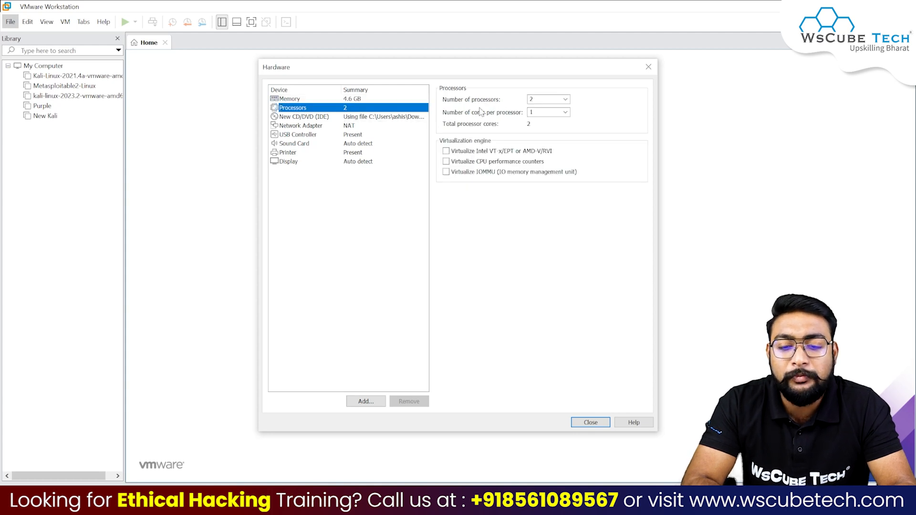
# Step: Set 2 cores per processor, giving the VM 4 processor cores
pyautogui.click(566, 112)
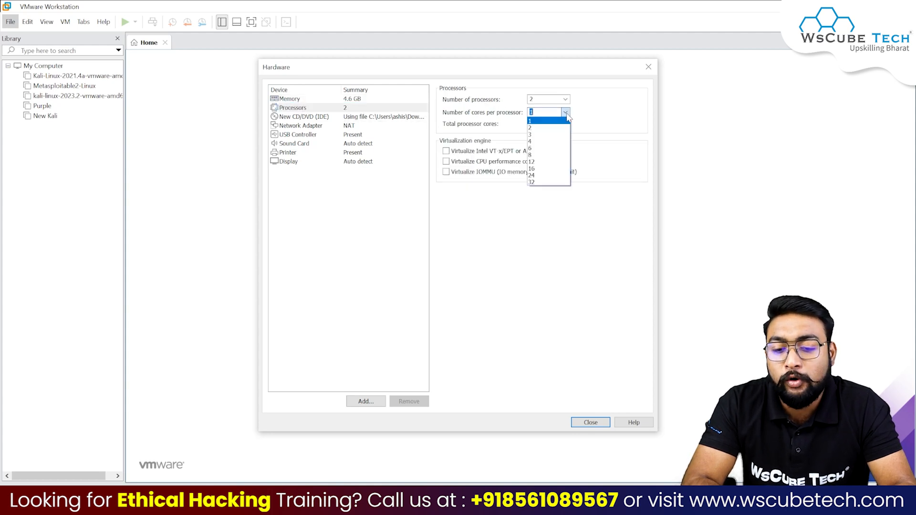
pyautogui.click(535, 128)
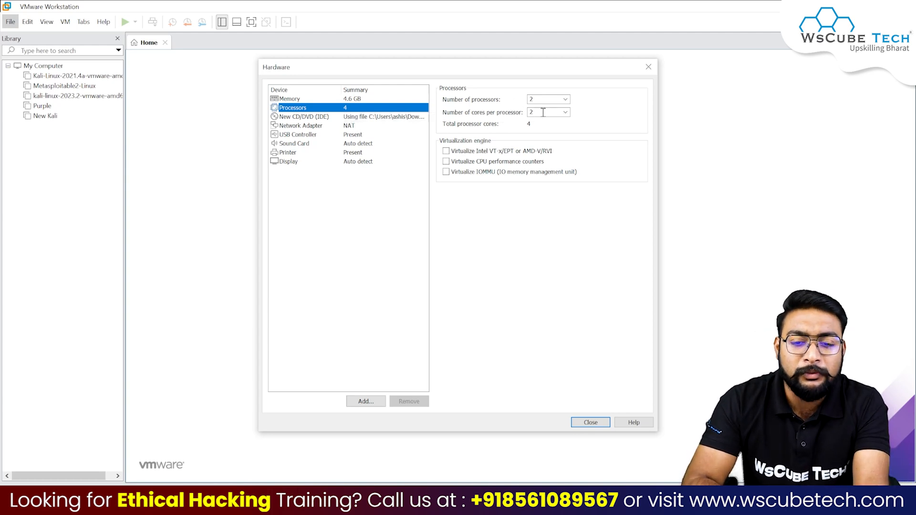
pyautogui.click(544, 115)
# Step: Show all USB input devices to the VM and set USB compatibility to USB 3.1
pyautogui.click(352, 117)
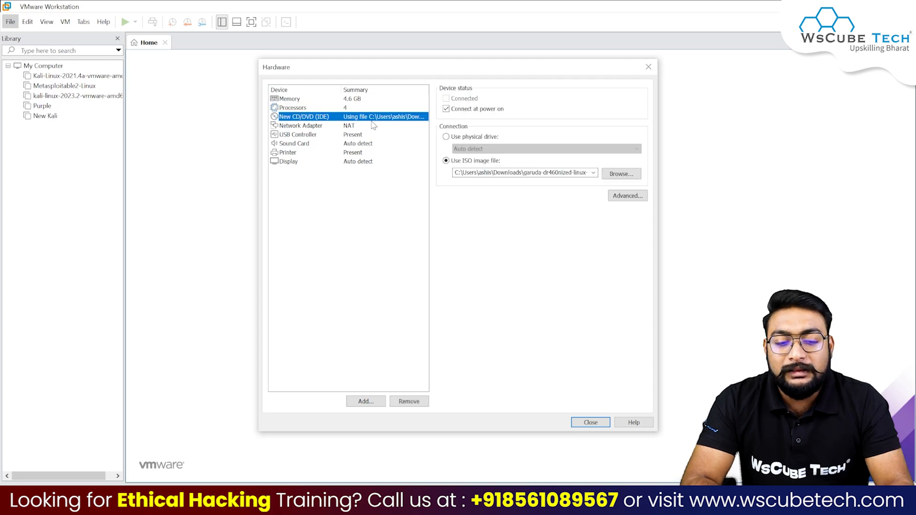
pyautogui.click(352, 126)
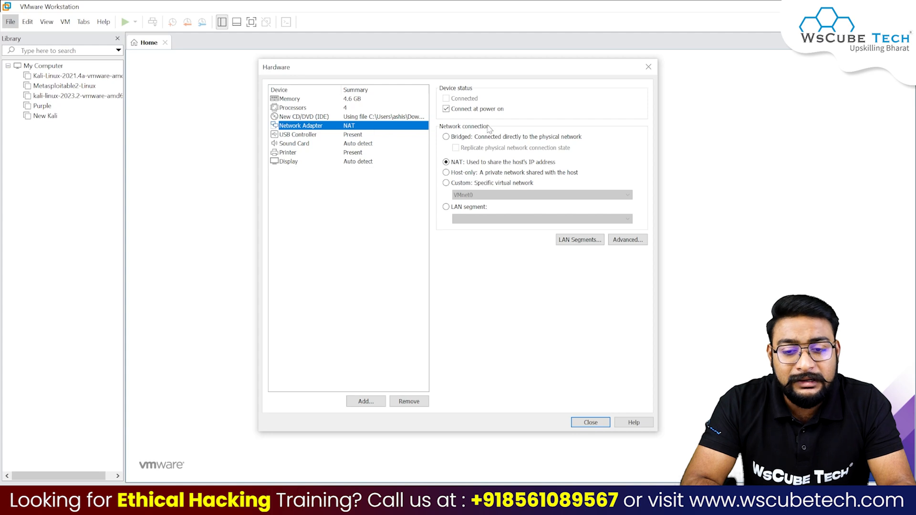
pyautogui.click(305, 135)
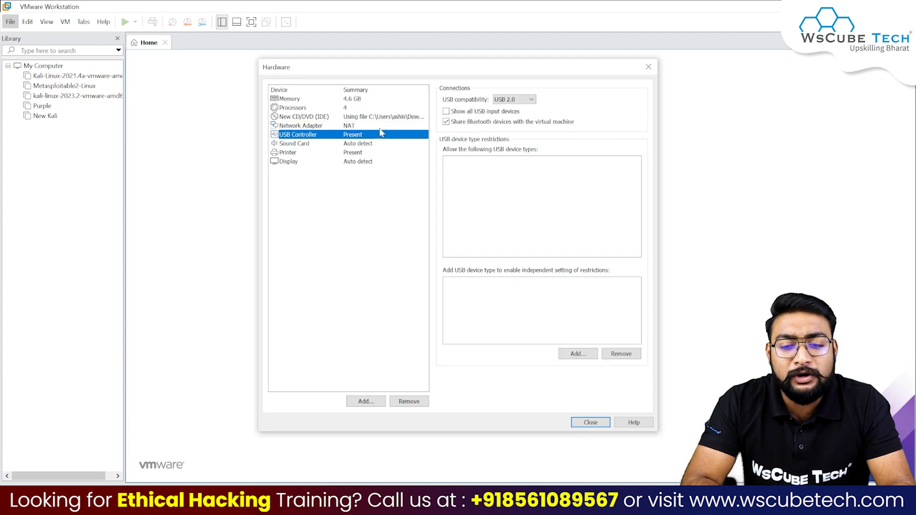
pyautogui.click(446, 111)
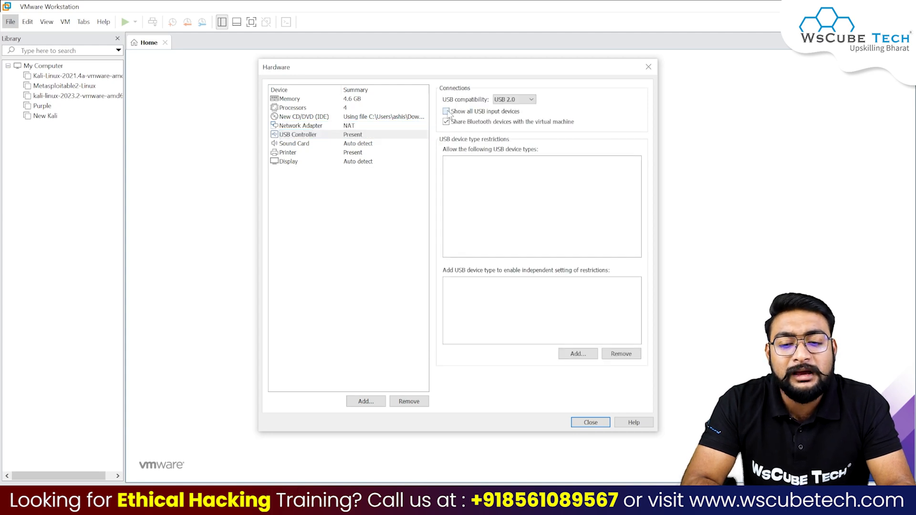
pyautogui.click(527, 100)
pyautogui.click(524, 123)
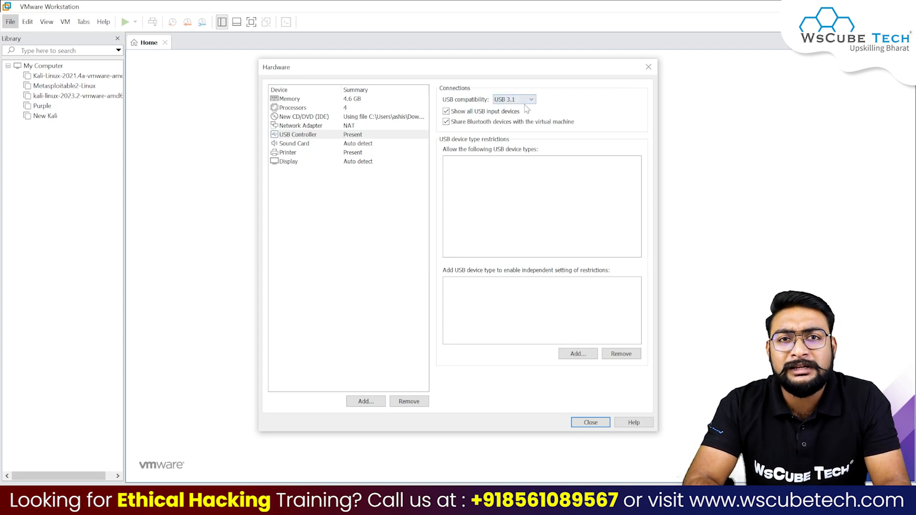
# Step: Review the sound, printer and display settings, then close hardware settings
pyautogui.click(293, 145)
pyautogui.click(293, 154)
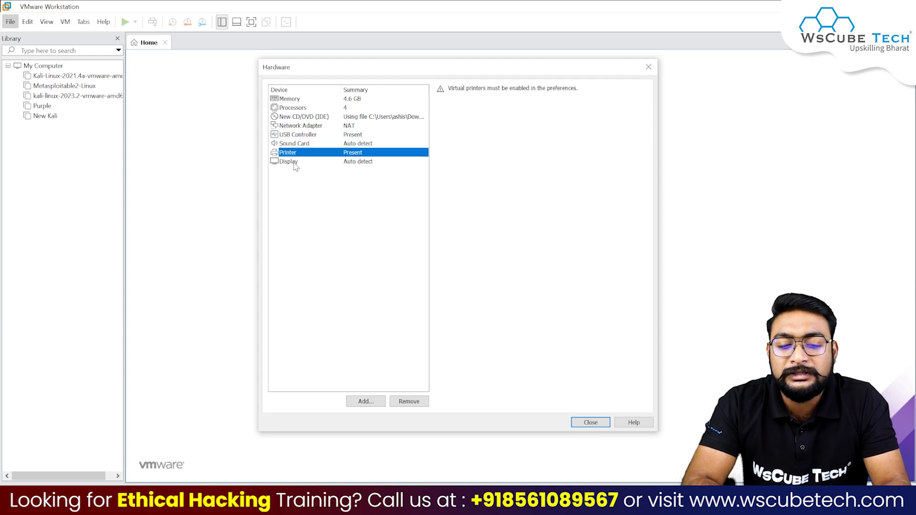
pyautogui.click(295, 163)
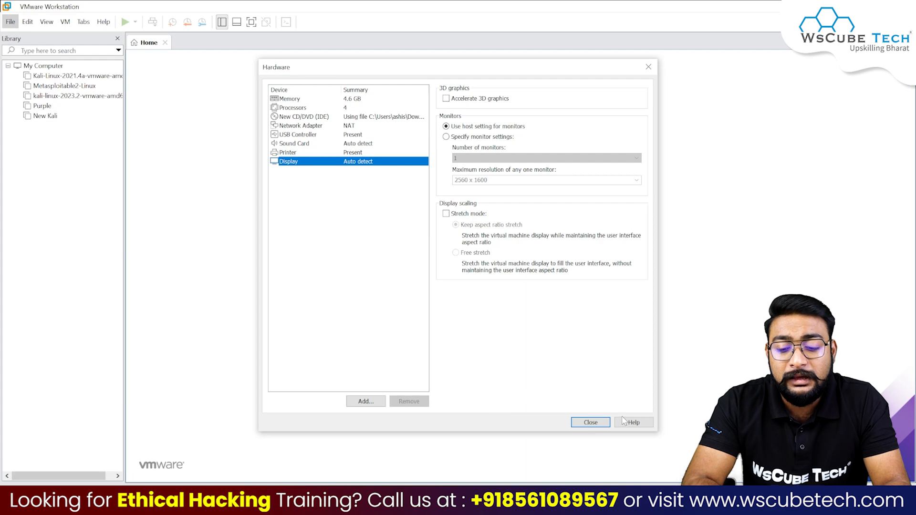
pyautogui.click(593, 424)
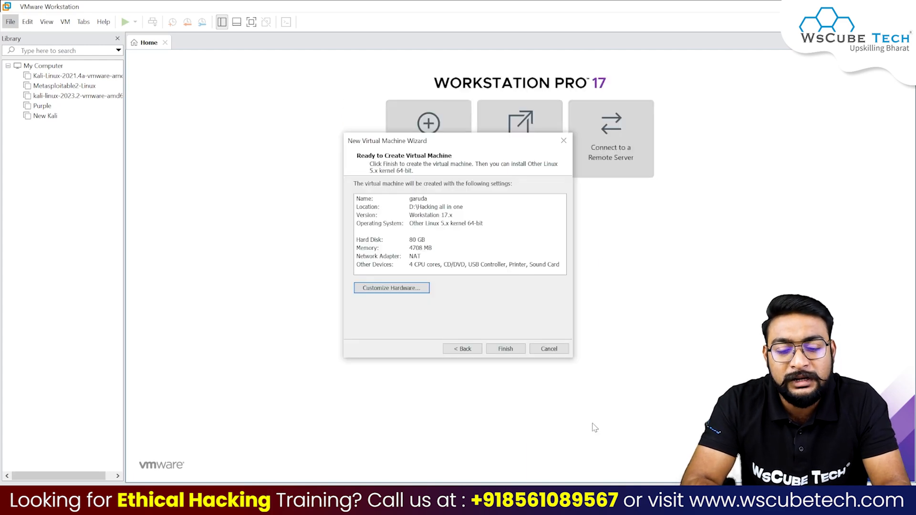
# Step: Finish the wizard, power on garuda, and boot the GRUB open source drivers entry
pyautogui.click(508, 349)
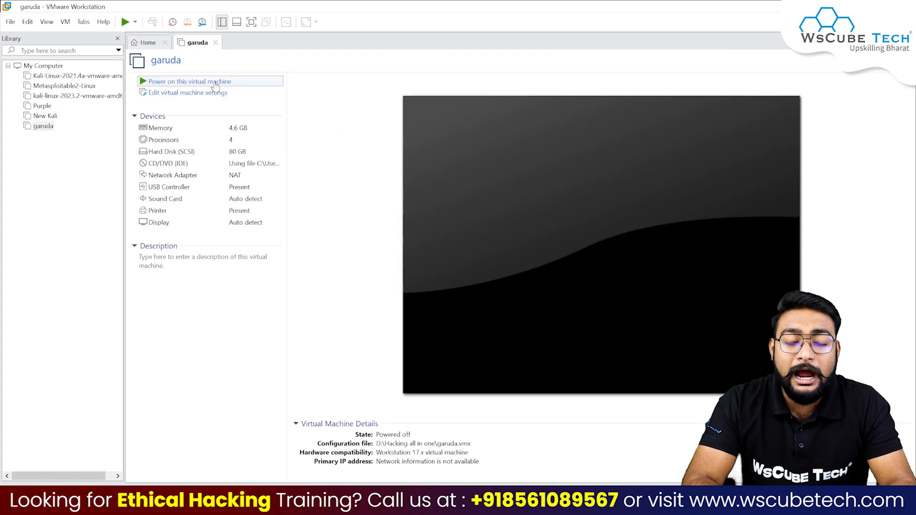
pyautogui.click(216, 83)
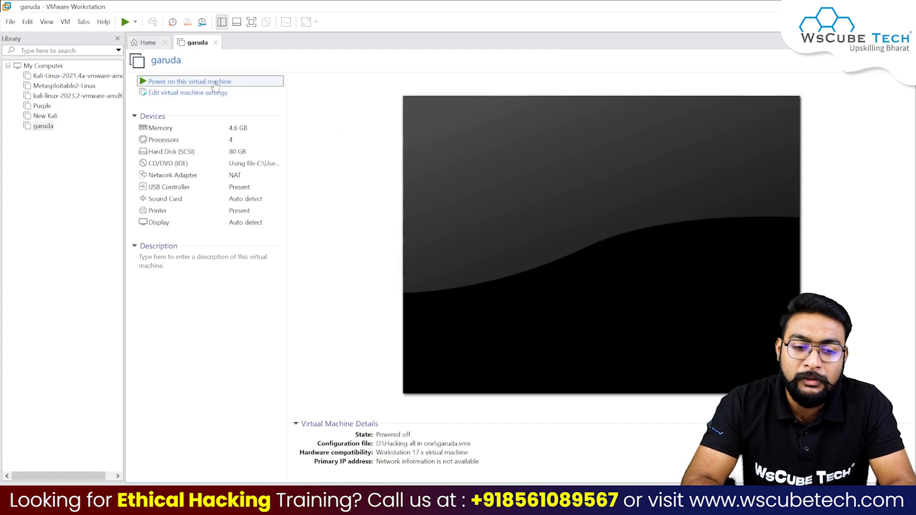
pyautogui.press('Up')
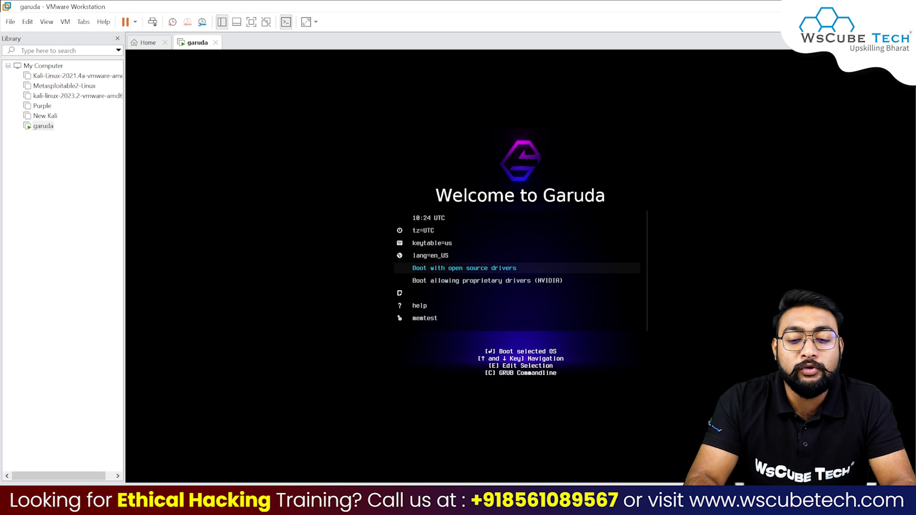
pyautogui.press('Down')
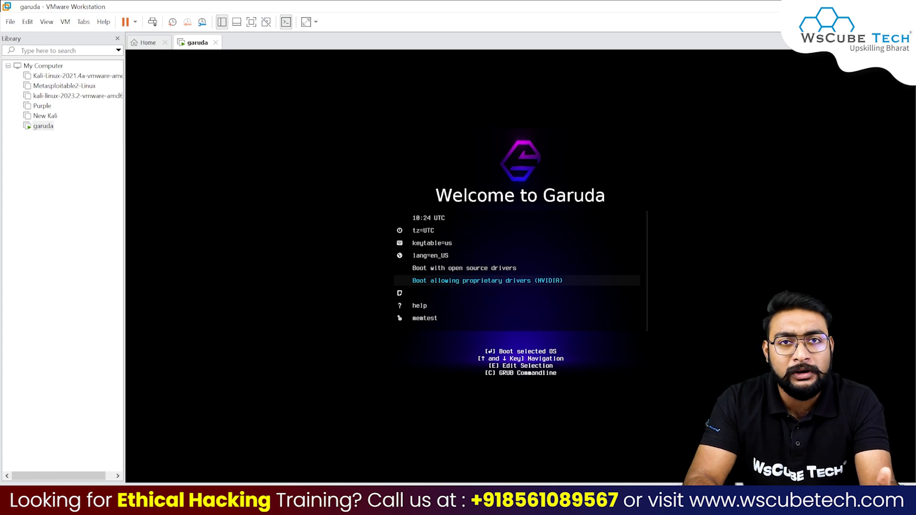
pyautogui.press('Up')
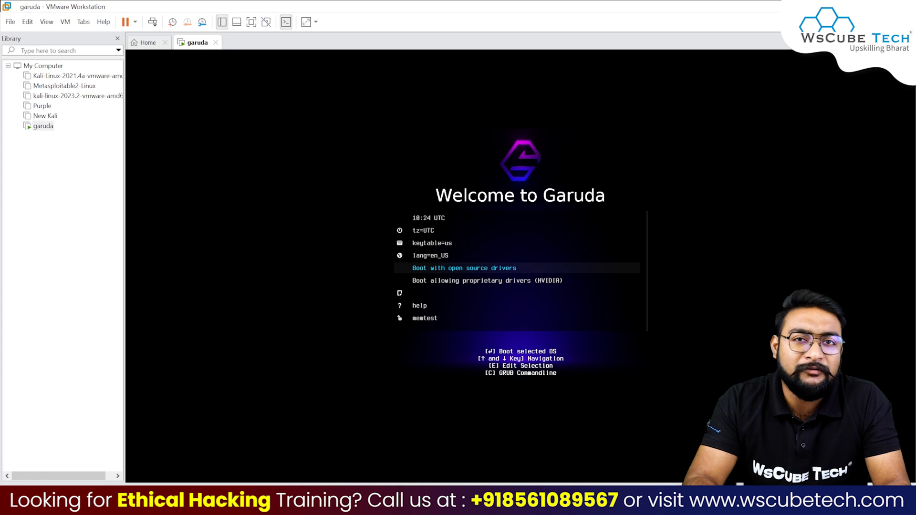
pyautogui.press('Return')
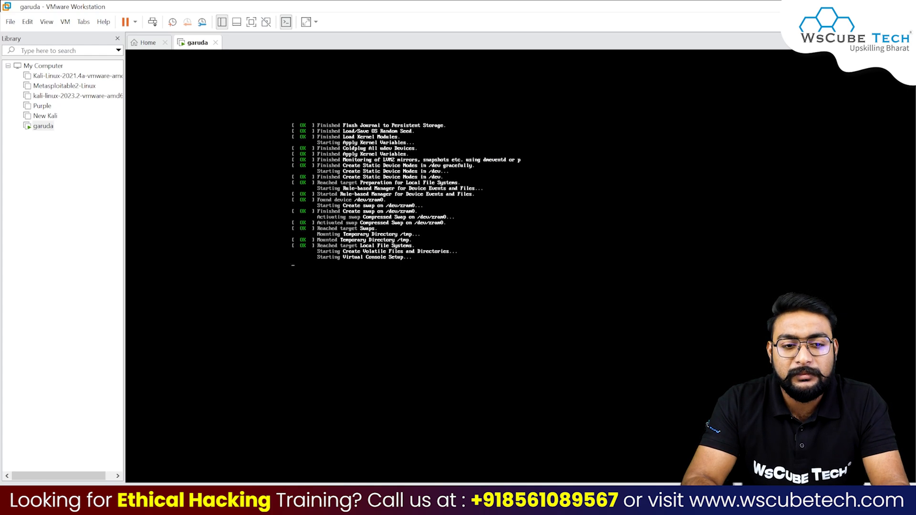
# Step: Launch Install Garuda Linux from the Garuda Welcome window on the live desktop
pyautogui.click(251, 22)
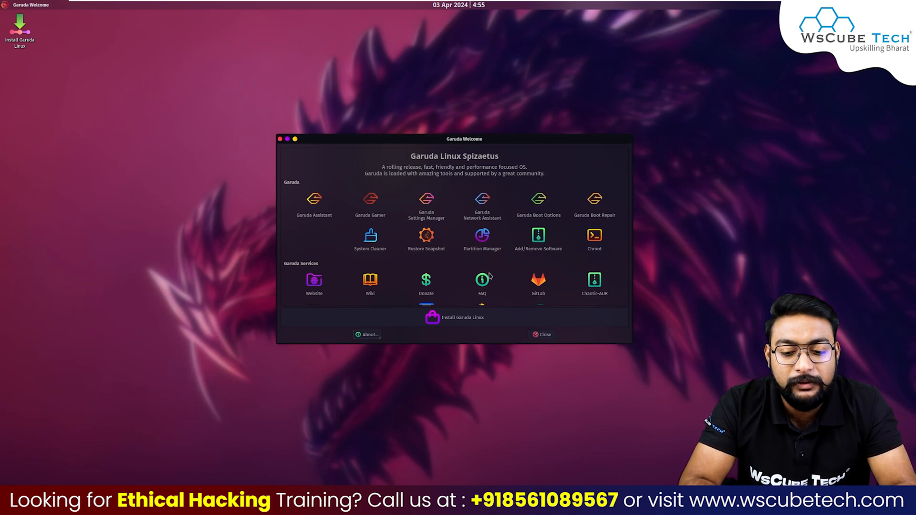
pyautogui.click(466, 322)
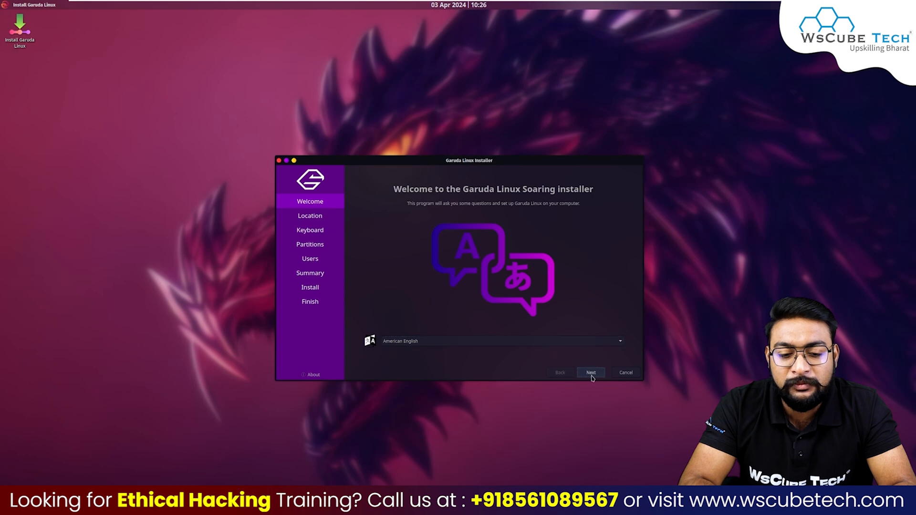
# Step: Keep American English, Asia/Kolkata and the English (US) keyboard to reach Partitions
pyautogui.click(591, 377)
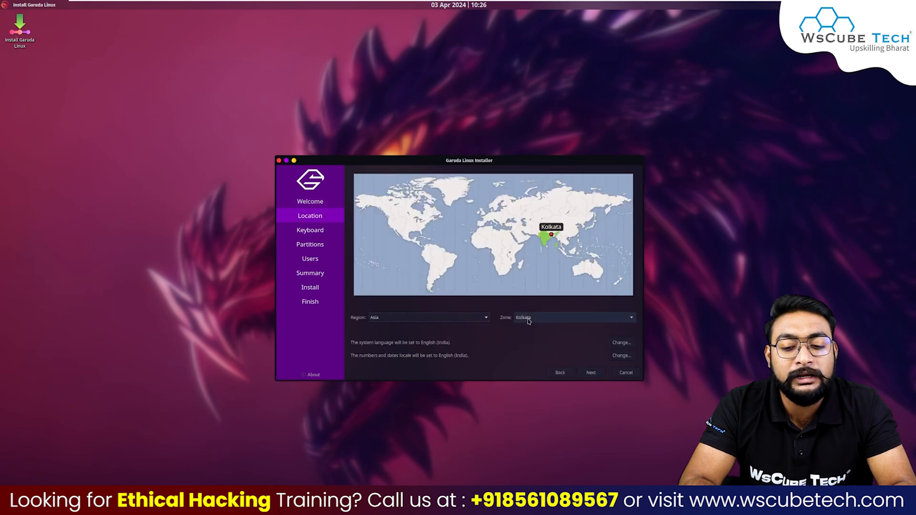
pyautogui.click(594, 374)
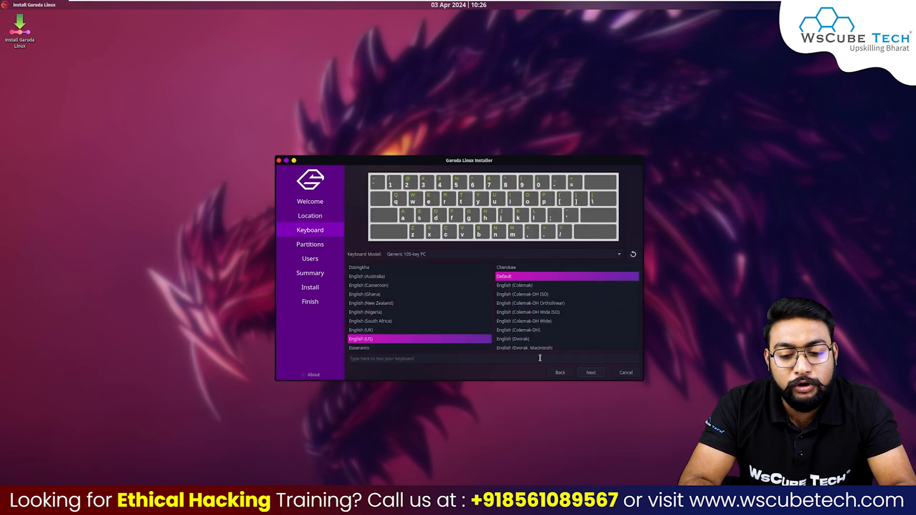
pyautogui.click(590, 374)
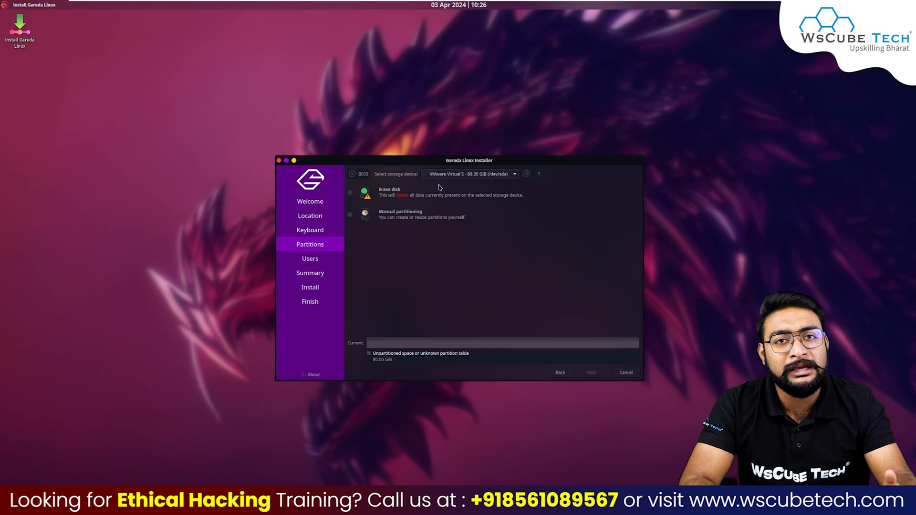
# Step: Choose Erase disk with No Swap, after briefly trying Swap (with Hibernate), and continue
pyautogui.click(351, 194)
pyautogui.click(402, 215)
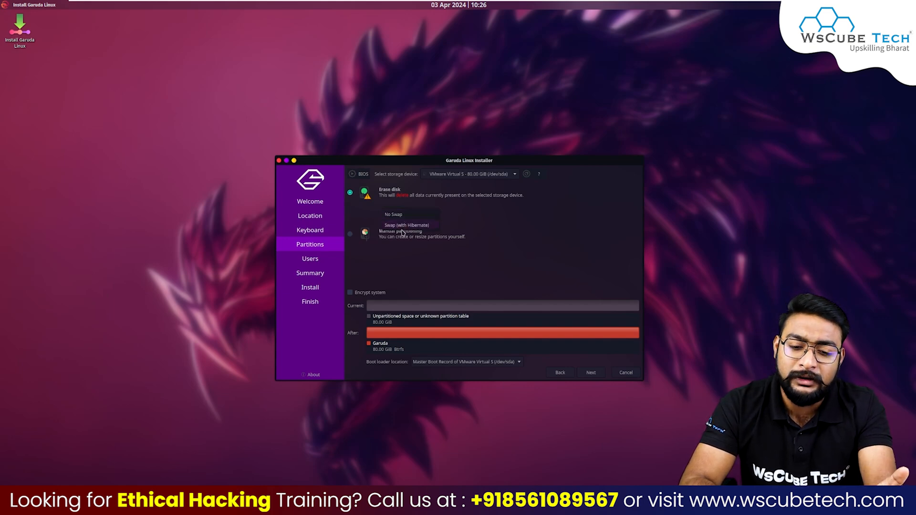
pyautogui.click(402, 227)
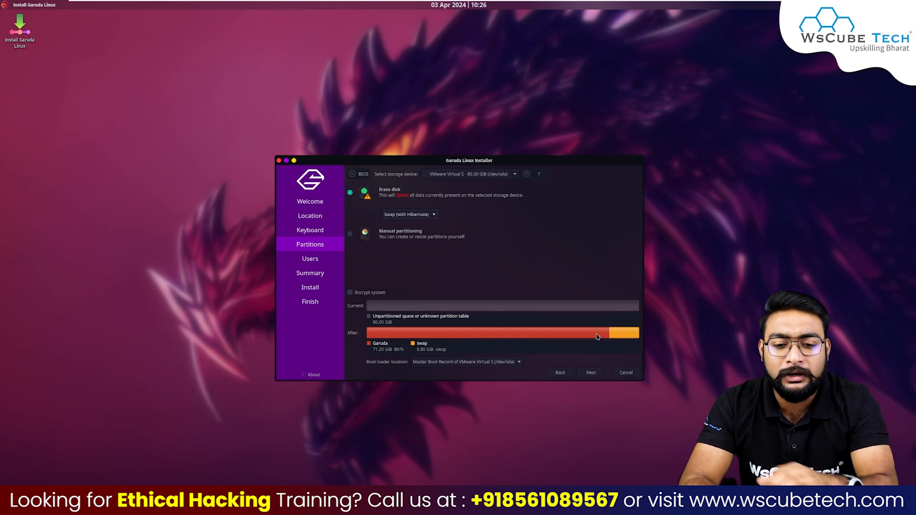
pyautogui.click(396, 215)
pyautogui.click(393, 204)
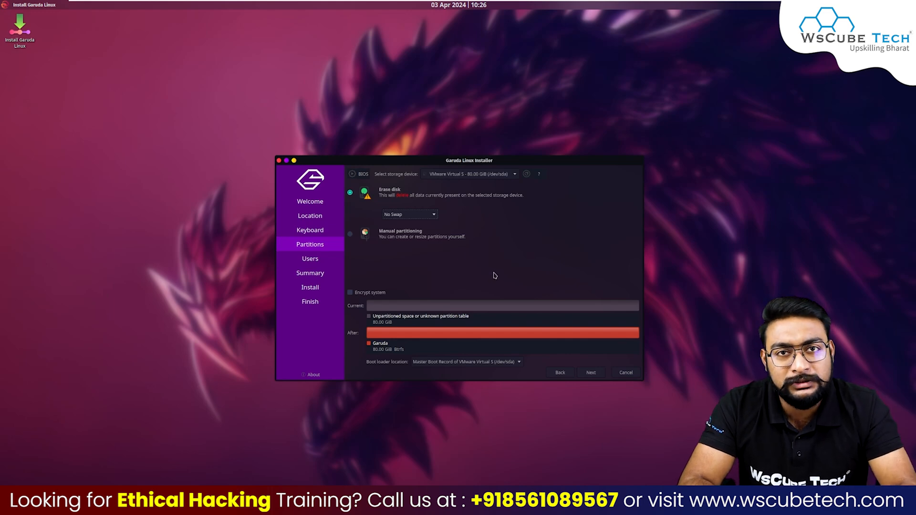
pyautogui.click(596, 375)
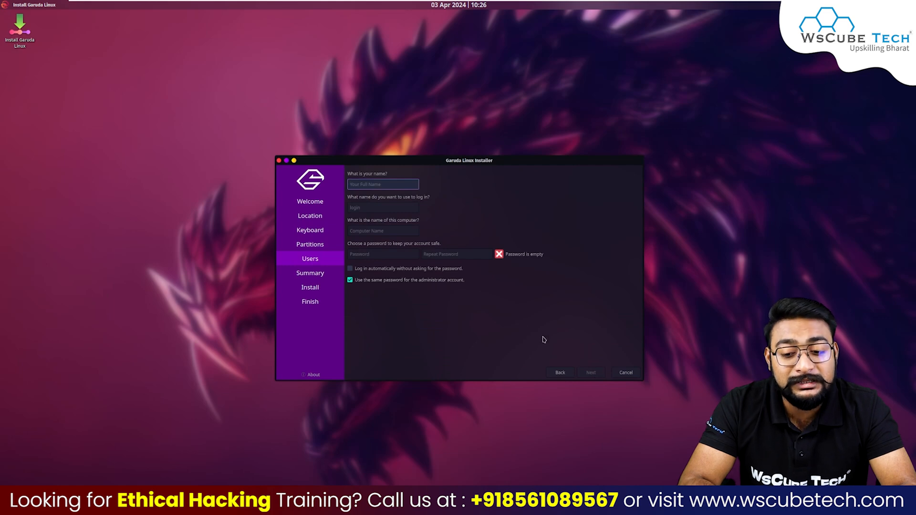
# Step: Return to the user page and enter the user's full name and login
pyautogui.click(560, 373)
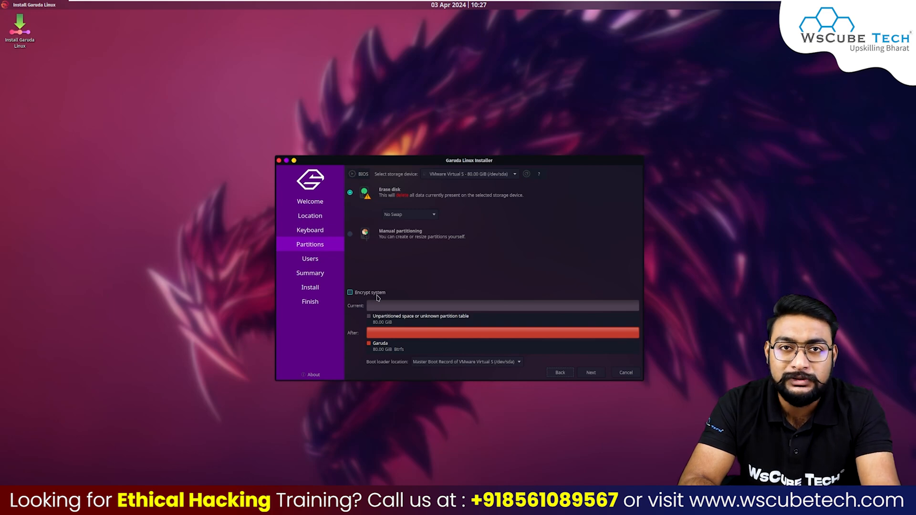
pyautogui.click(591, 373)
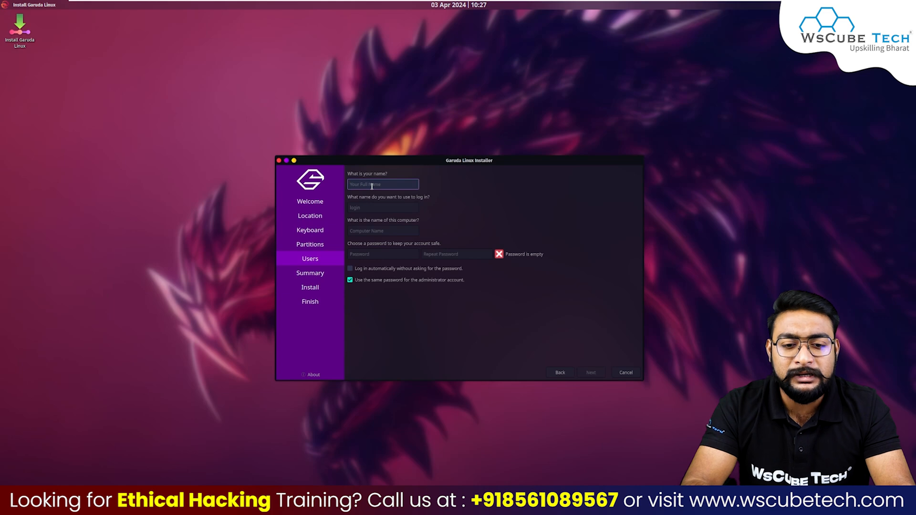
pyautogui.write('ashish kumar')
pyautogui.press('Tab')
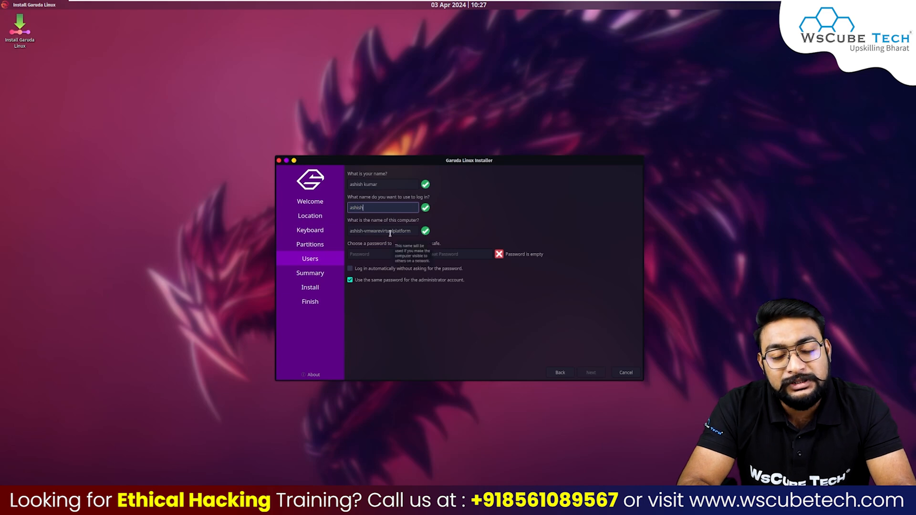
# Step: Type the account password in both password fields and continue to the Summary
pyautogui.click(365, 255)
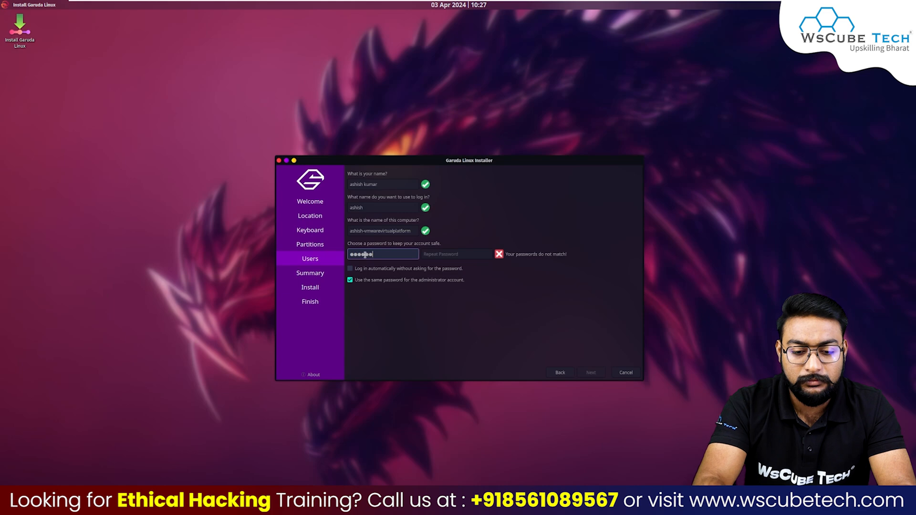
pyautogui.click(441, 257)
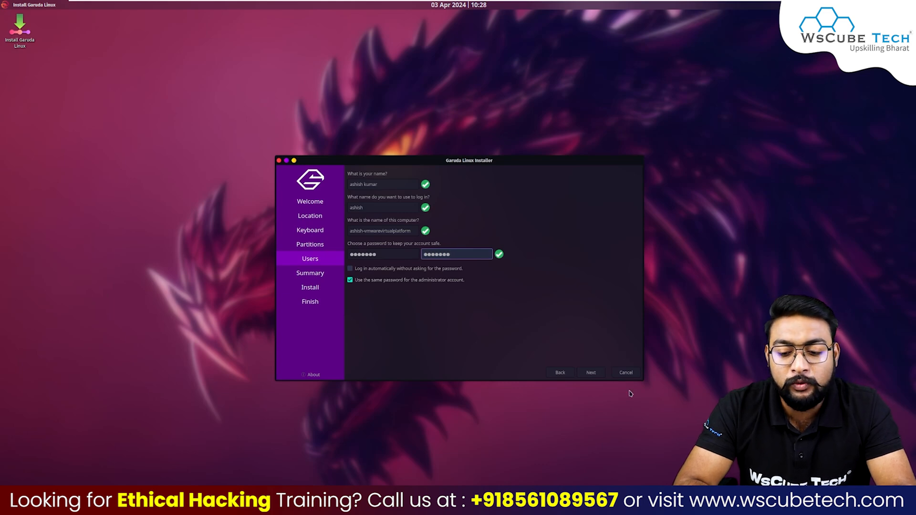
pyautogui.click(591, 374)
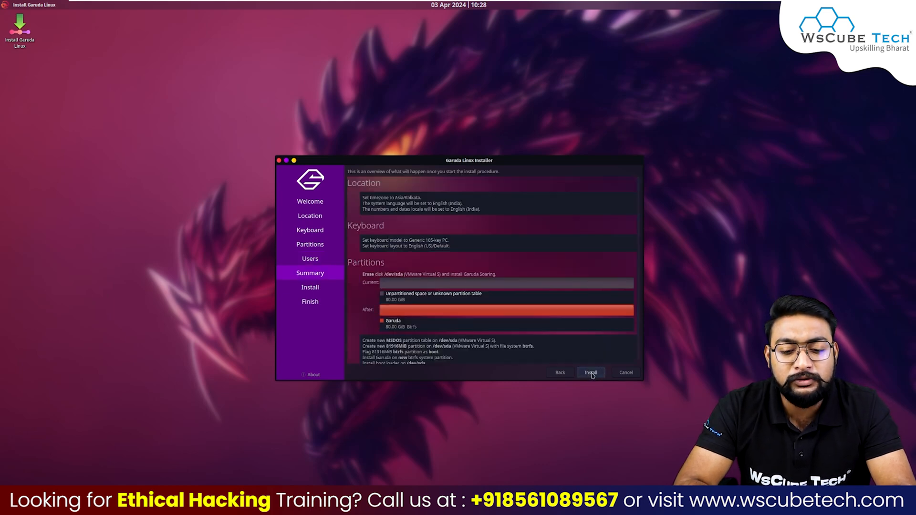
# Step: Start installing Garuda Linux from the Summary page and confirm the irreversible disk changes
pyautogui.scroll(-1, 528, 254)
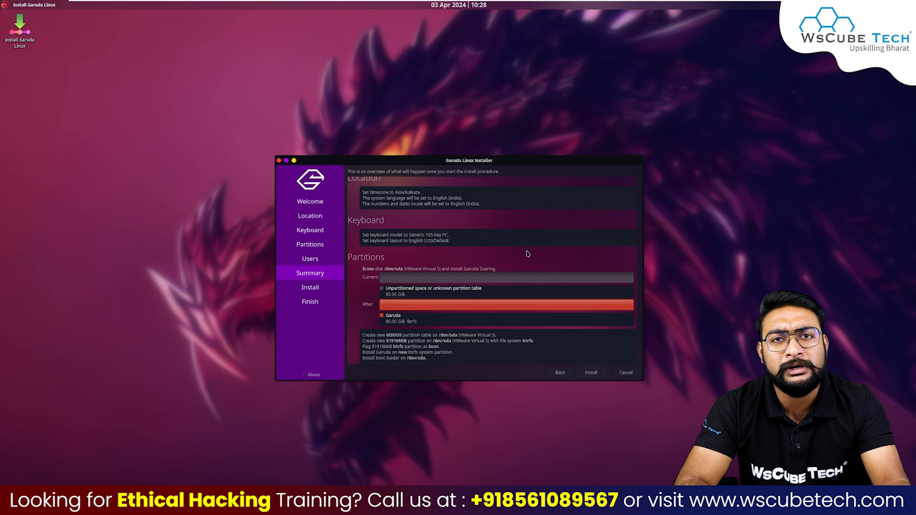
pyautogui.click(591, 374)
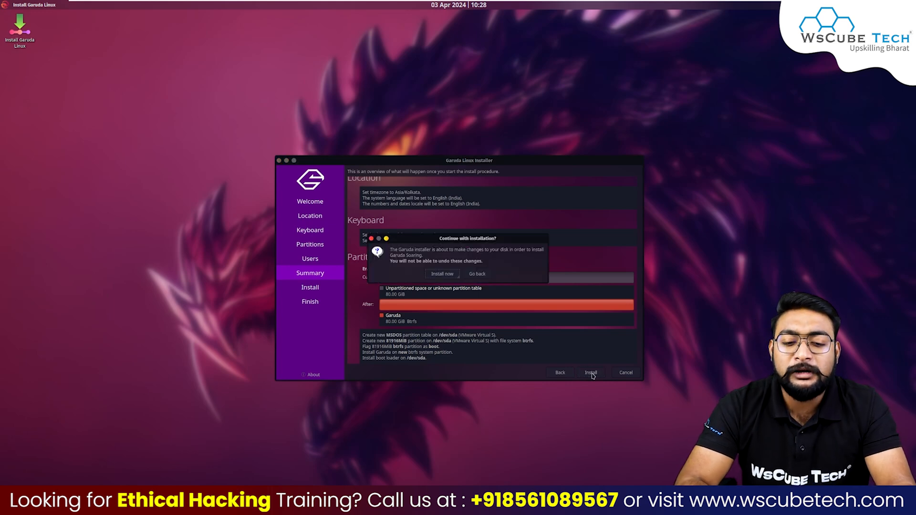
pyautogui.click(443, 274)
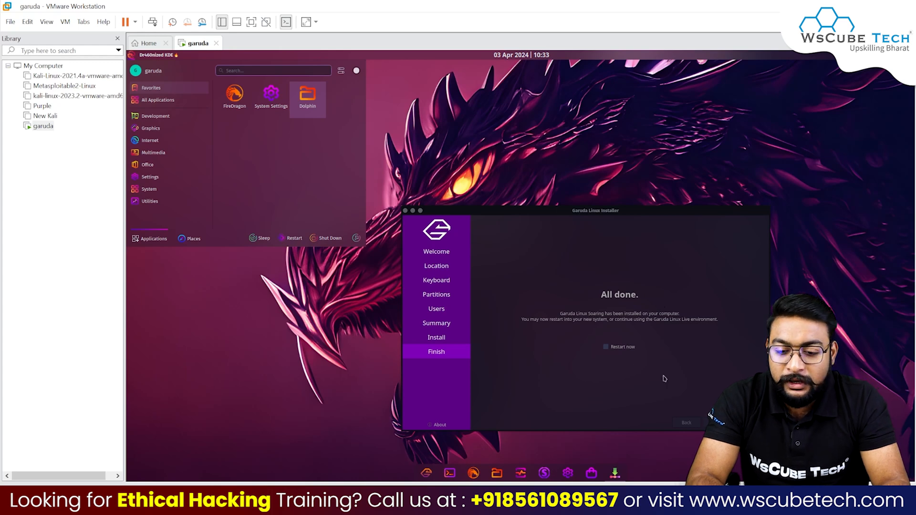
# Step: Dismiss the launcher, enable Restart now, and close the installer to reboot
pyautogui.click(607, 349)
pyautogui.click(606, 347)
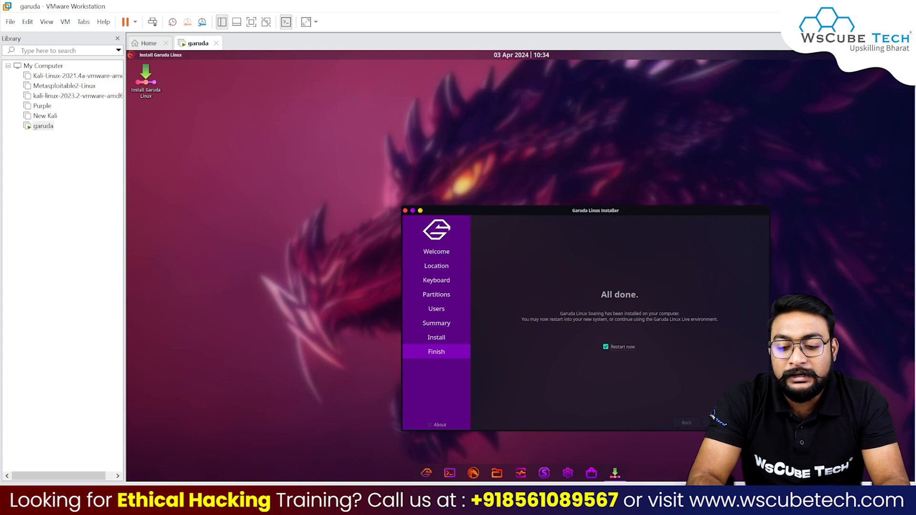
pyautogui.click(751, 423)
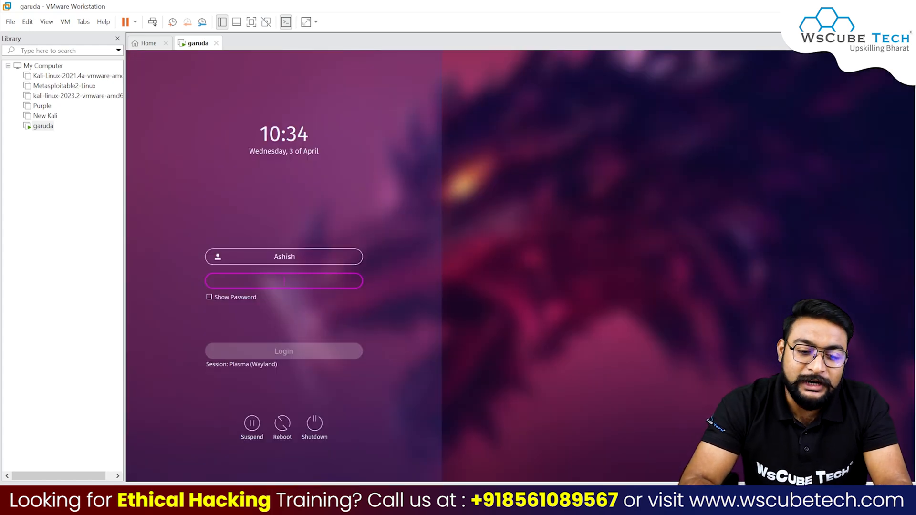
# Step: Log in to the installed Garuda system with the user's account password
pyautogui.write('••••')
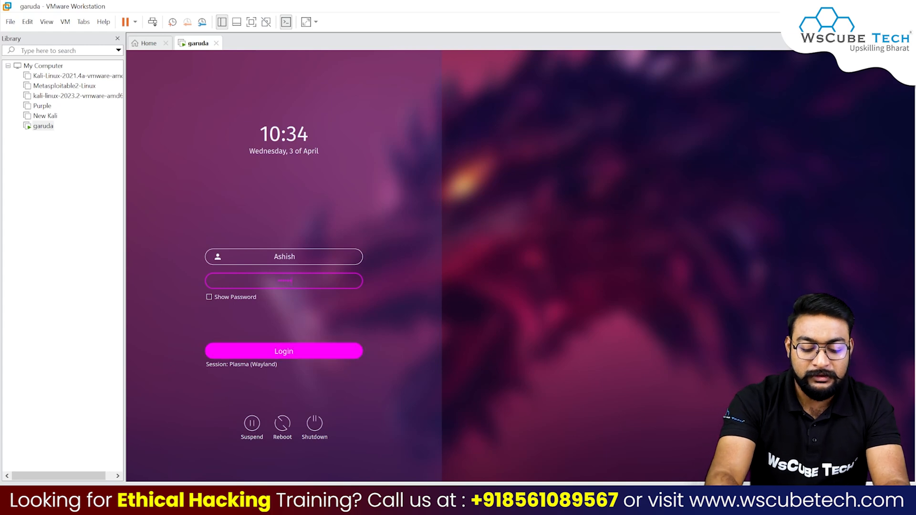
pyautogui.press('Return')
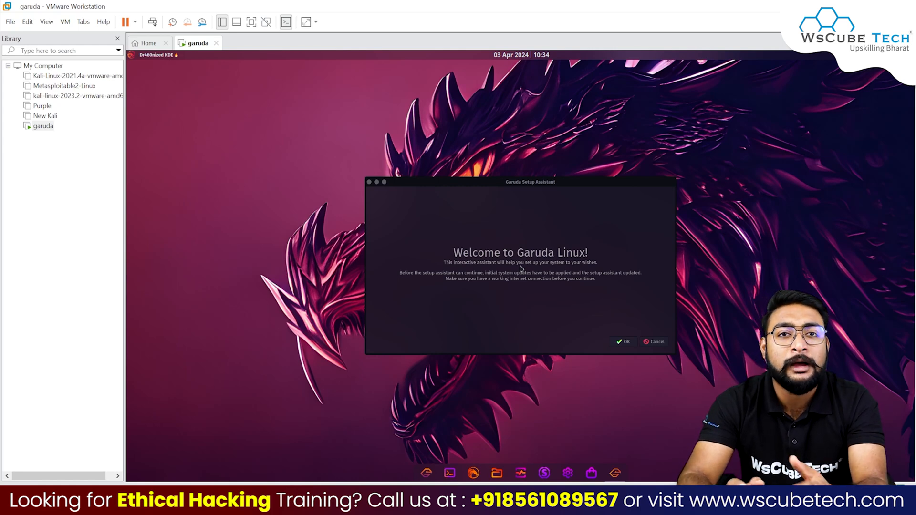
# Step: Accept the Garuda Setup Assistant welcome and authorise the system update with the sudo password
pyautogui.click(623, 344)
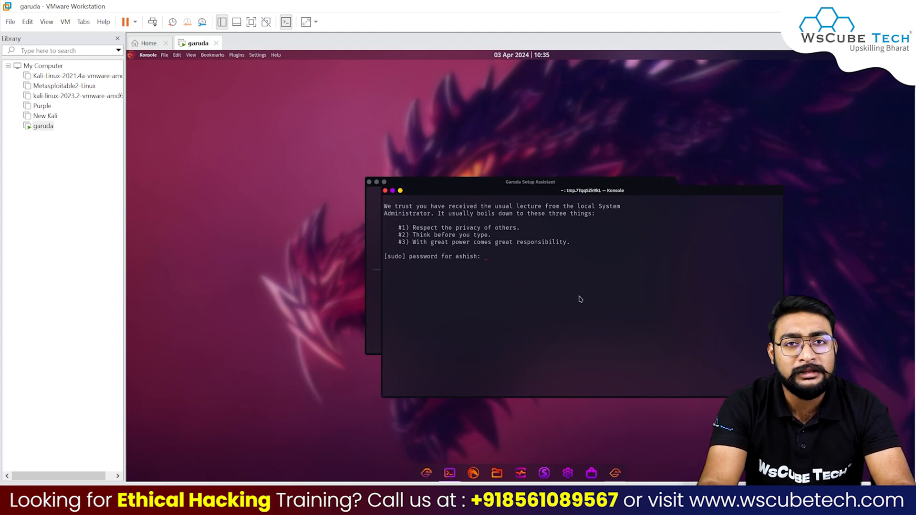
pyautogui.write('*****')
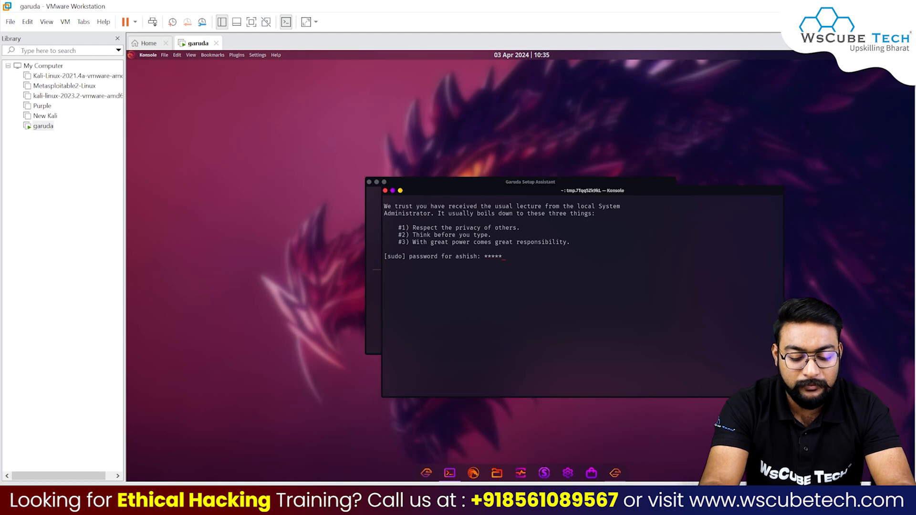
pyautogui.write('**')
pyautogui.press('Return')
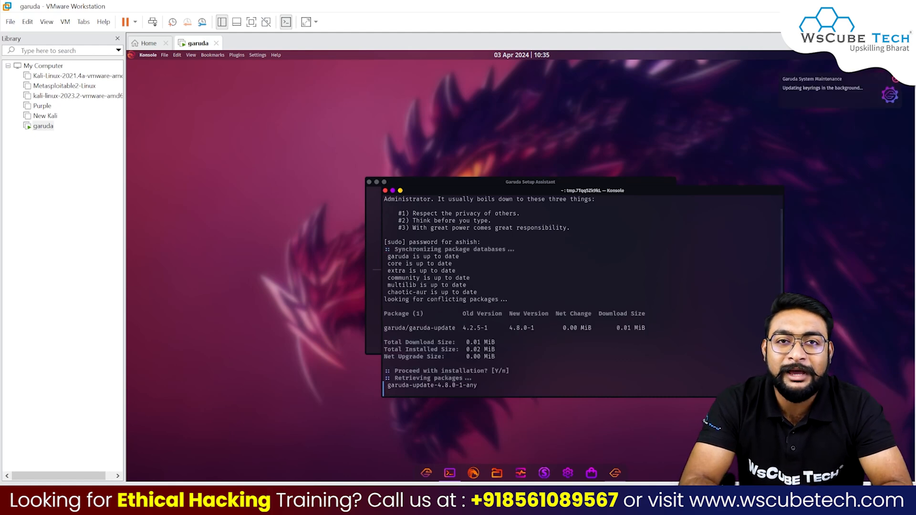